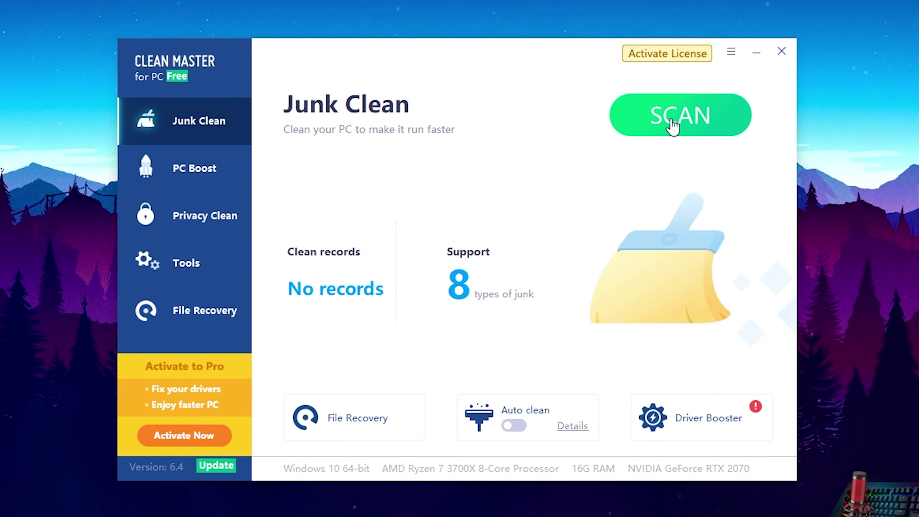
Step: Scan the PC for junk files, review the found categories from Windows to Registry, and clean the selected junk
left_click(673, 127)
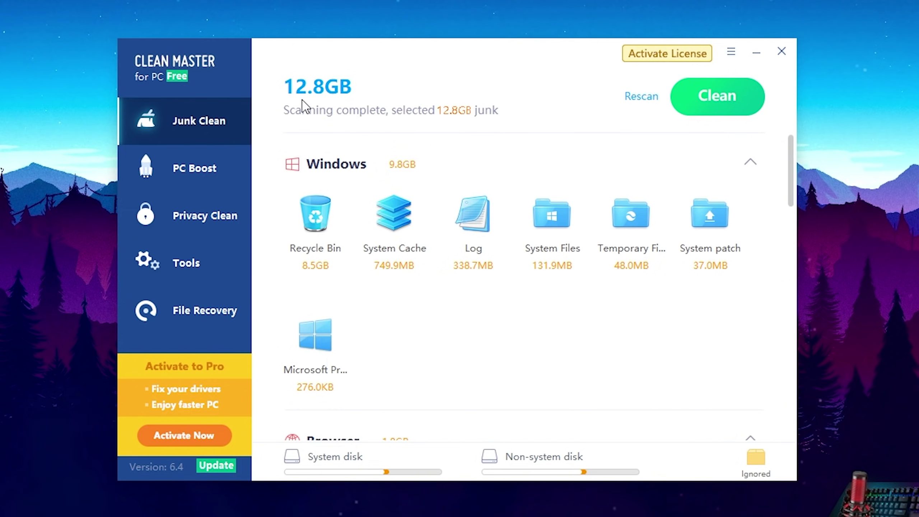
scroll(512, 233, "down", 10)
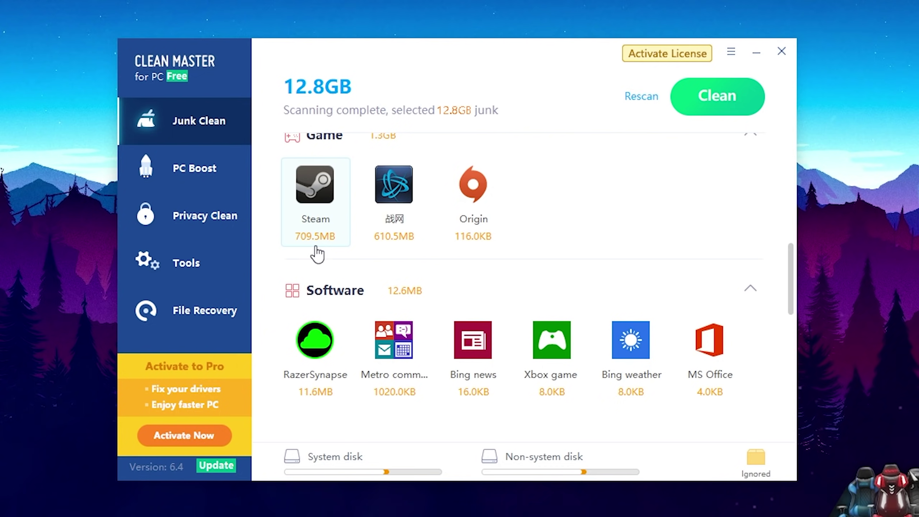
scroll(478, 283, "down", 7)
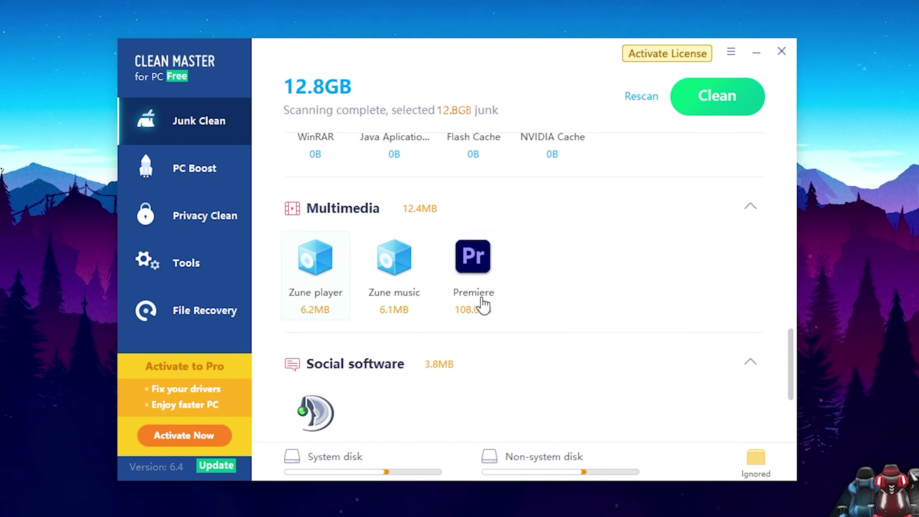
scroll(543, 326, "down", 3)
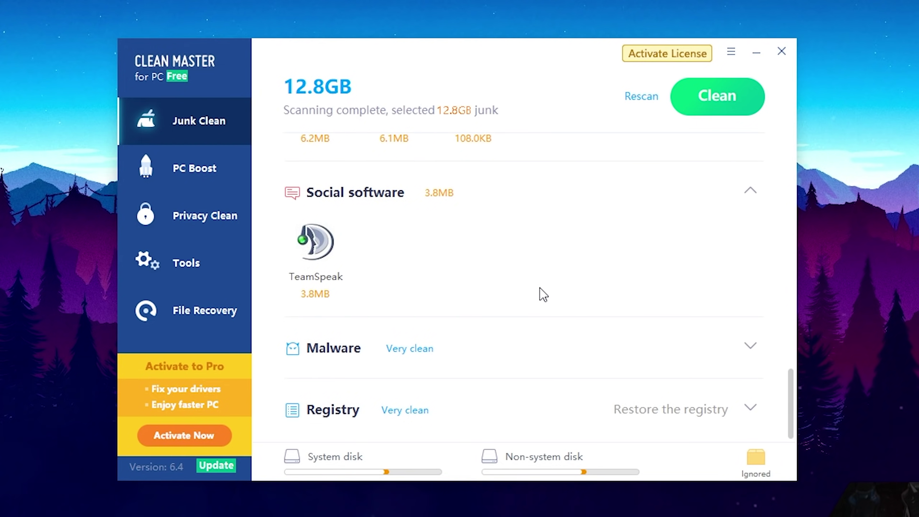
scroll(544, 320, "up", 12)
scroll(536, 362, "up", 3)
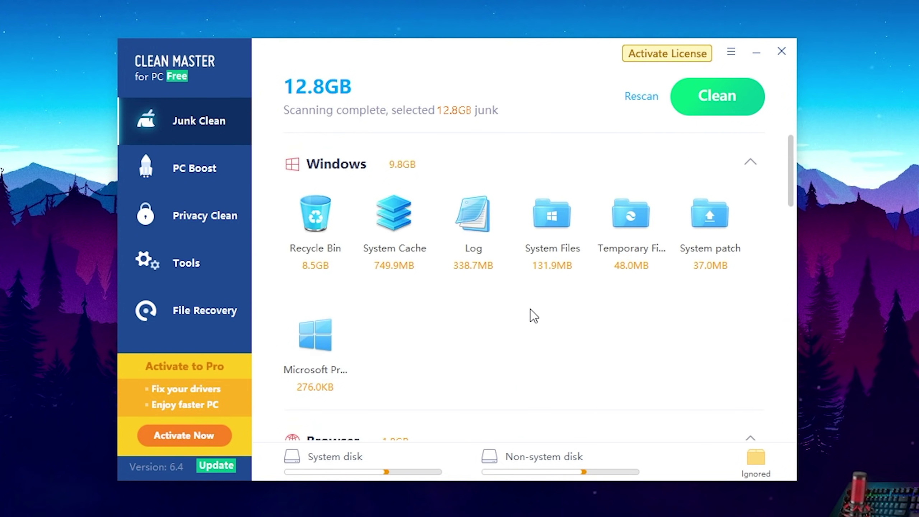
left_click(711, 106)
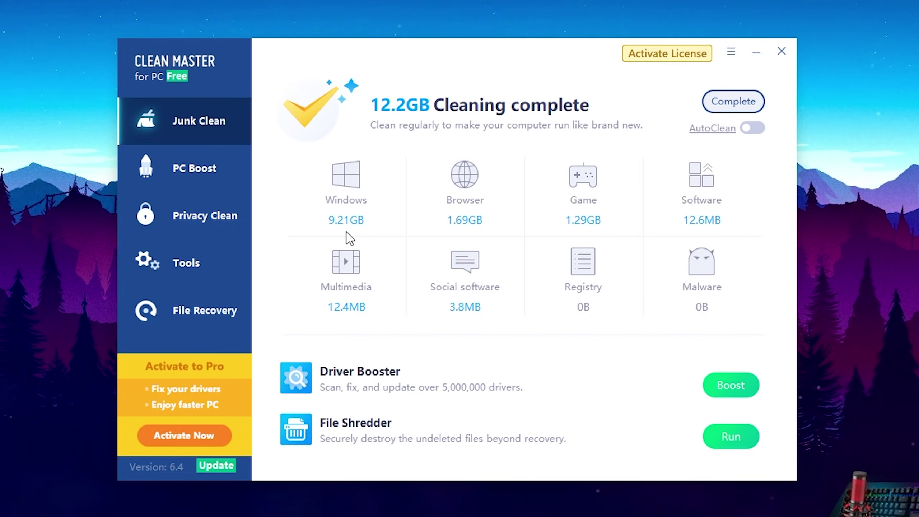
Step: Run a PC Boost scan and review the boostable items, including the startup entry details for Steam
left_click(185, 188)
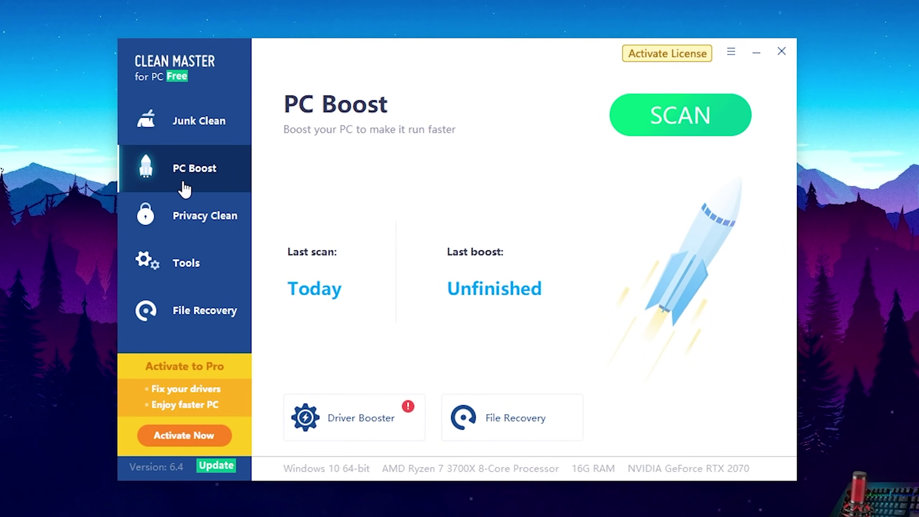
left_click(673, 131)
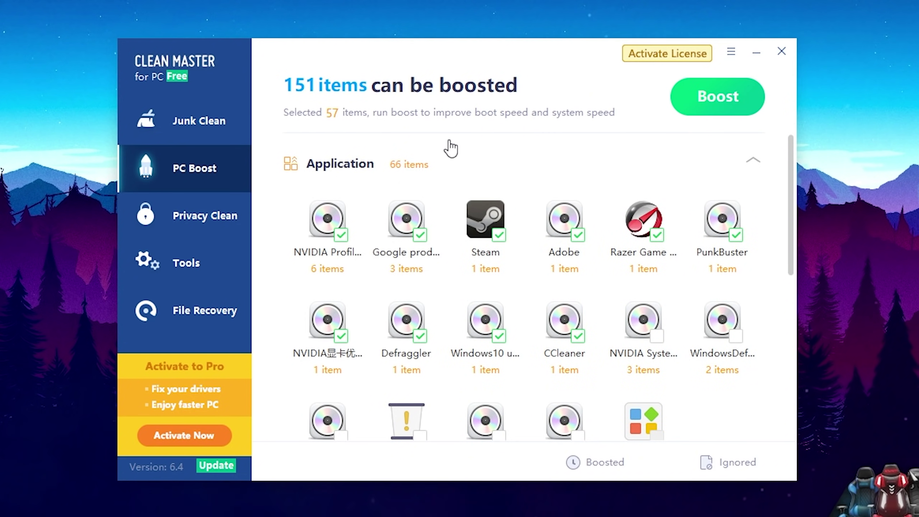
scroll(492, 281, "down", 3)
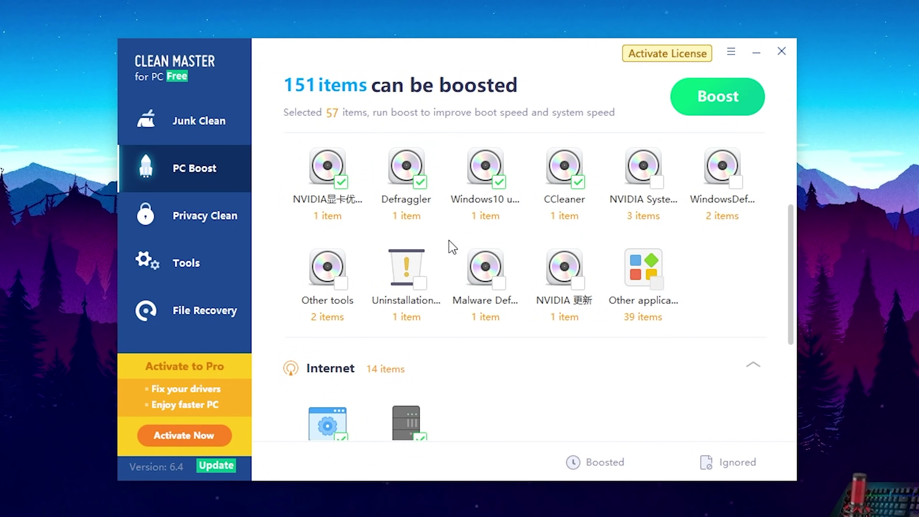
scroll(455, 244, "down", 4)
scroll(461, 238, "up", 8)
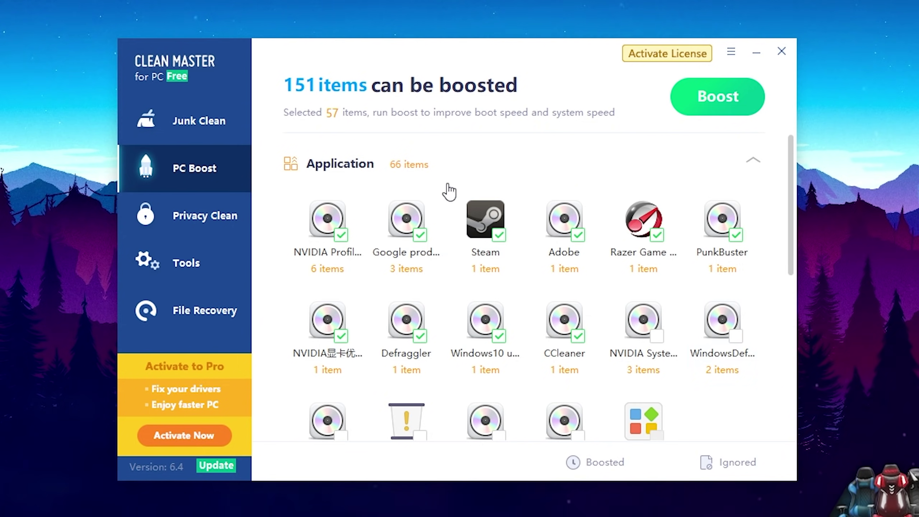
left_click(488, 271)
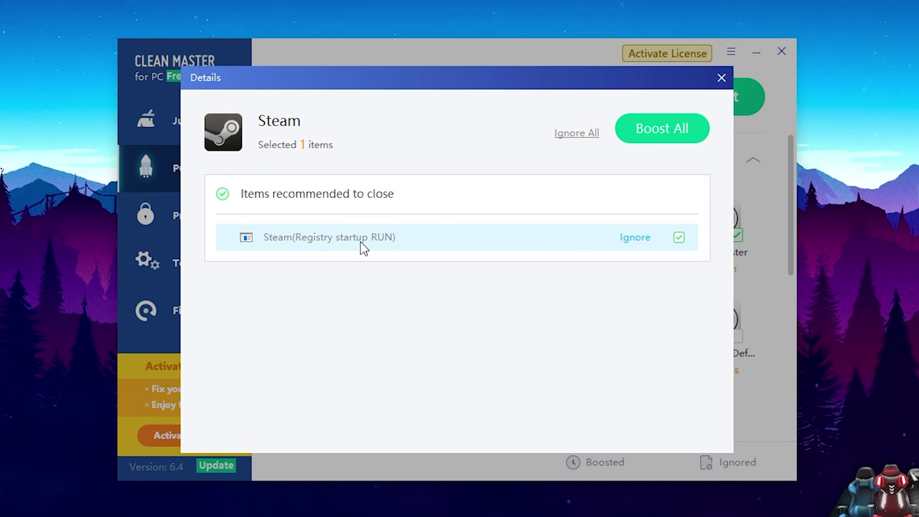
left_click(721, 78)
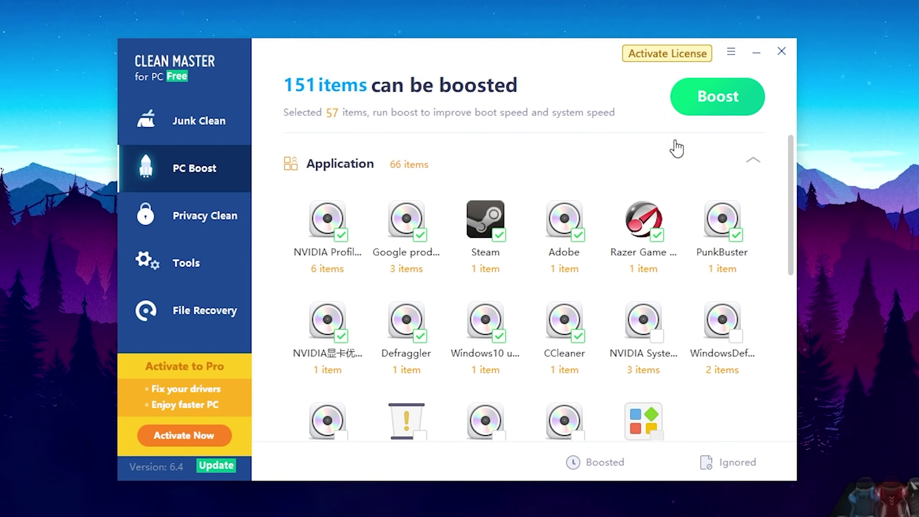
Step: Boost the selected items, complete the PC Boost, and close the cleaning program
left_click(703, 109)
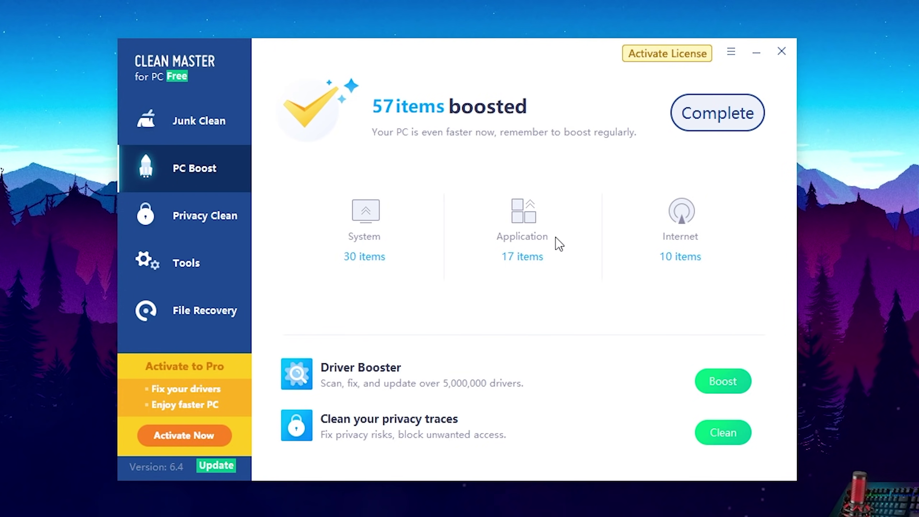
left_click(708, 119)
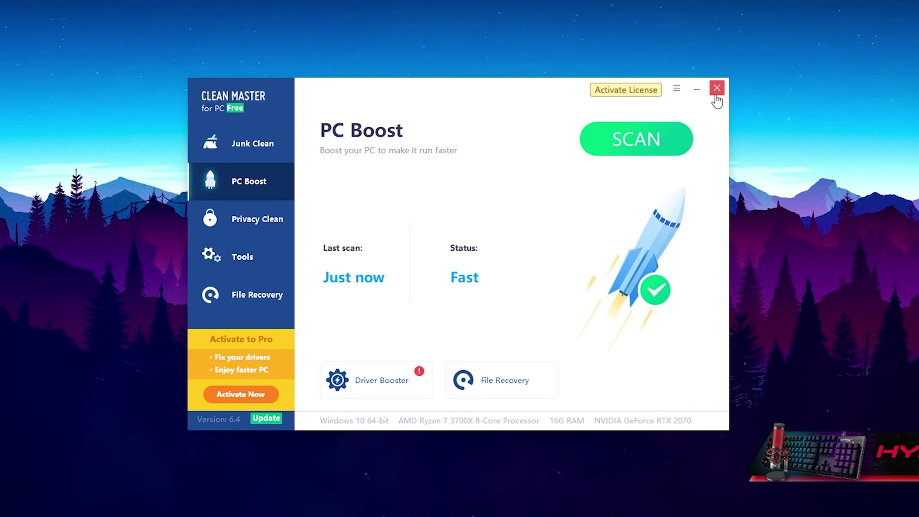
left_click(782, 51)
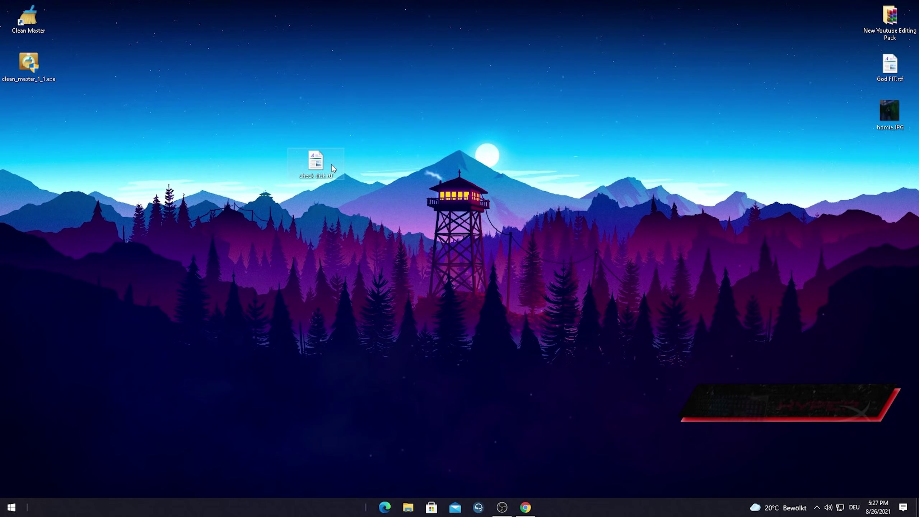
Step: Open check disk.rtf from the desktop, copy its "chkdsk /?" command, and close the document
double_click(315, 162)
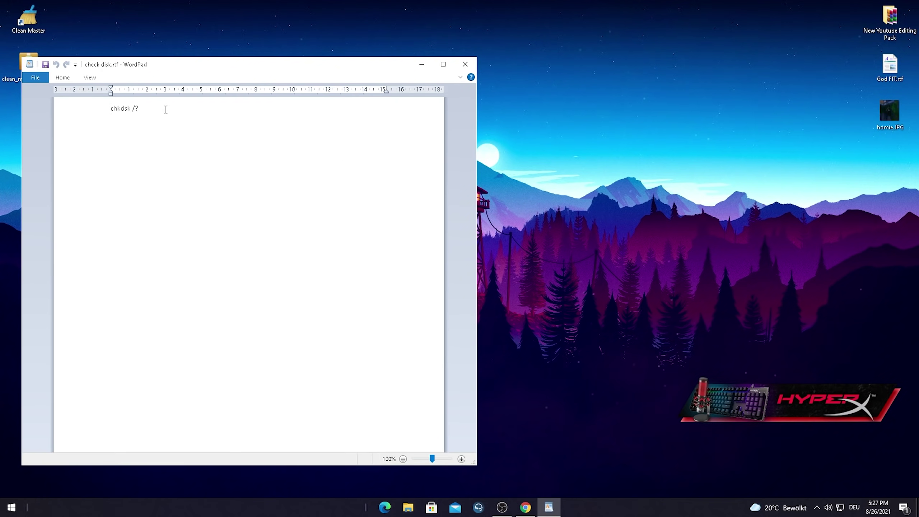
triple_click(166, 109)
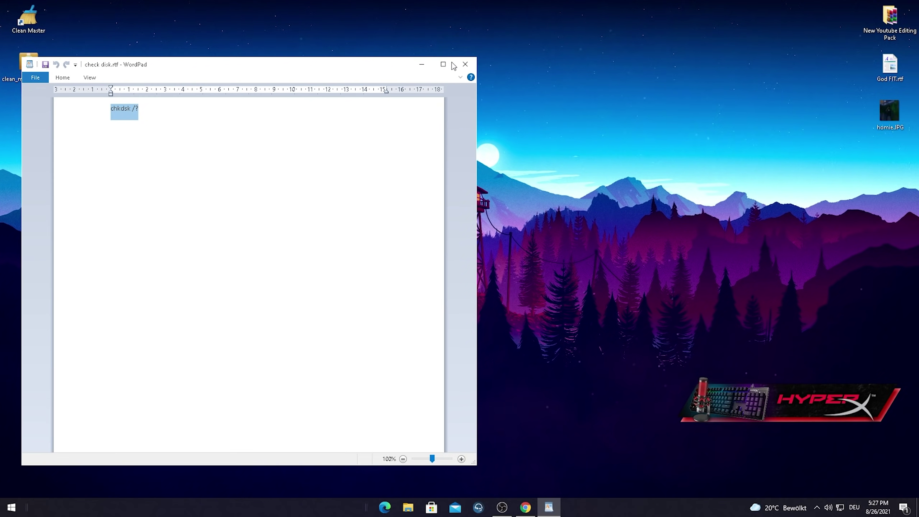
left_click(465, 65)
Step: Find Command Prompt with the Windows search term "cmd" and run it as administrator
key("super")
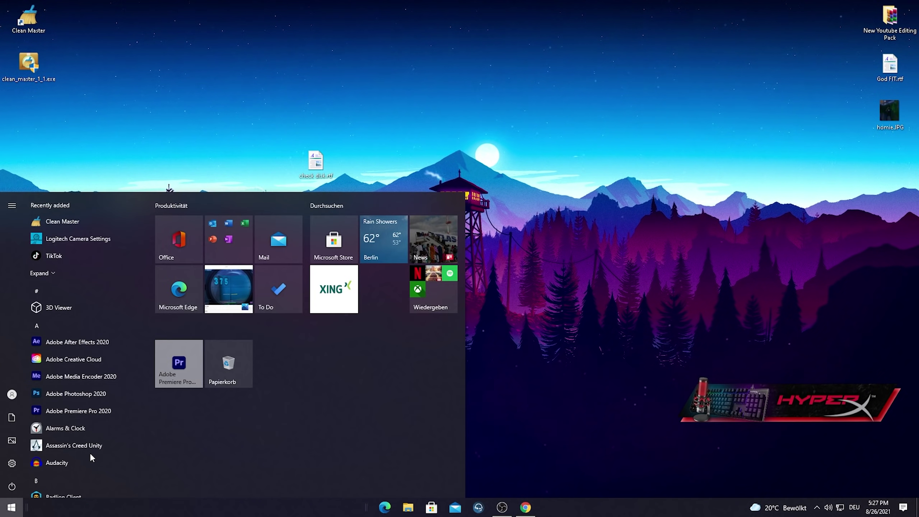
type("cmd")
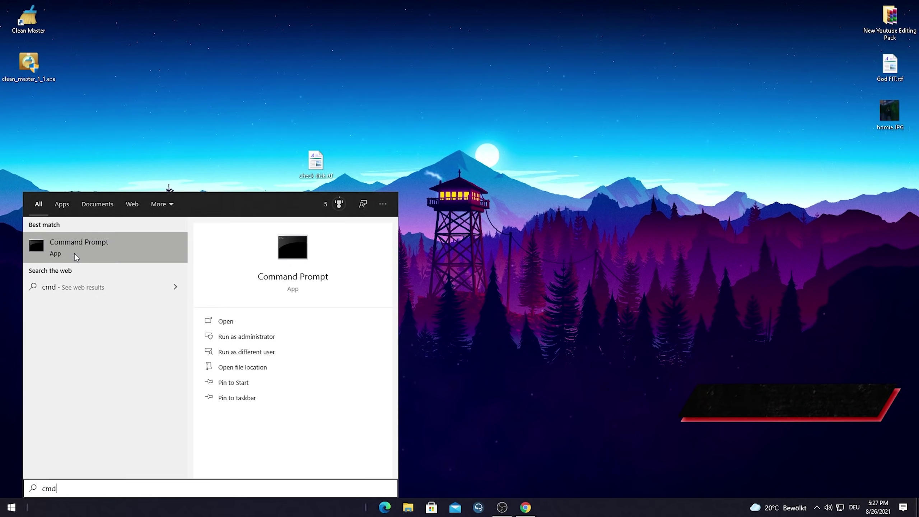
right_click(75, 255)
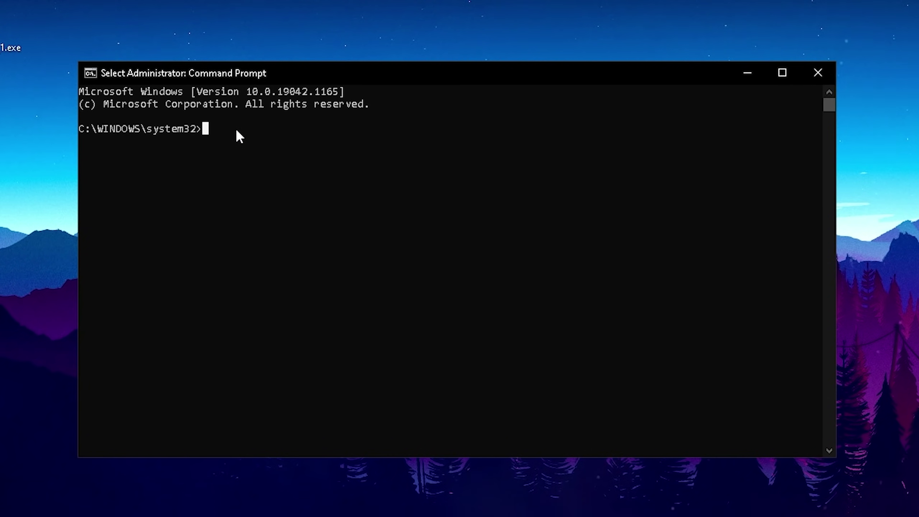
Step: Enter the copied chkdsk command with e: in place of /?, run the disk check, and review its verification stages and summary
type("chkdsk /?")
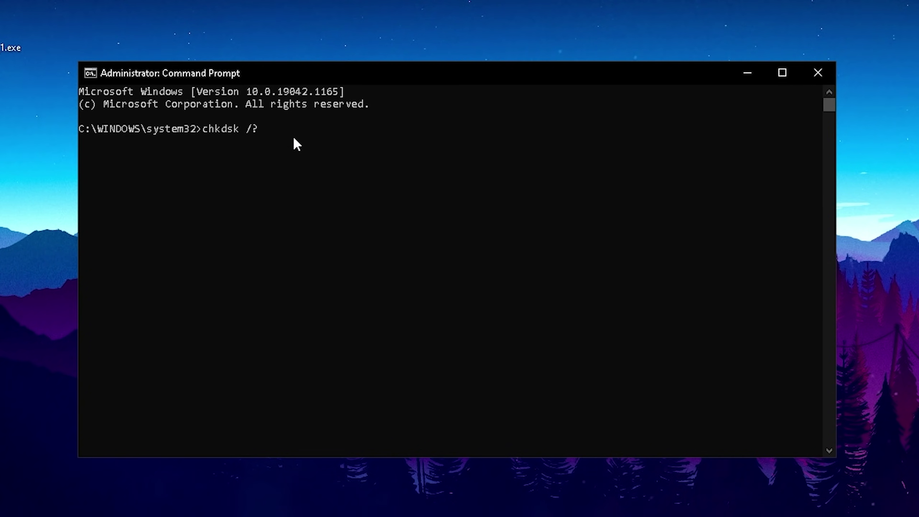
key("BackSpace")
key("BackSpace")
type("e:")
key("Return")
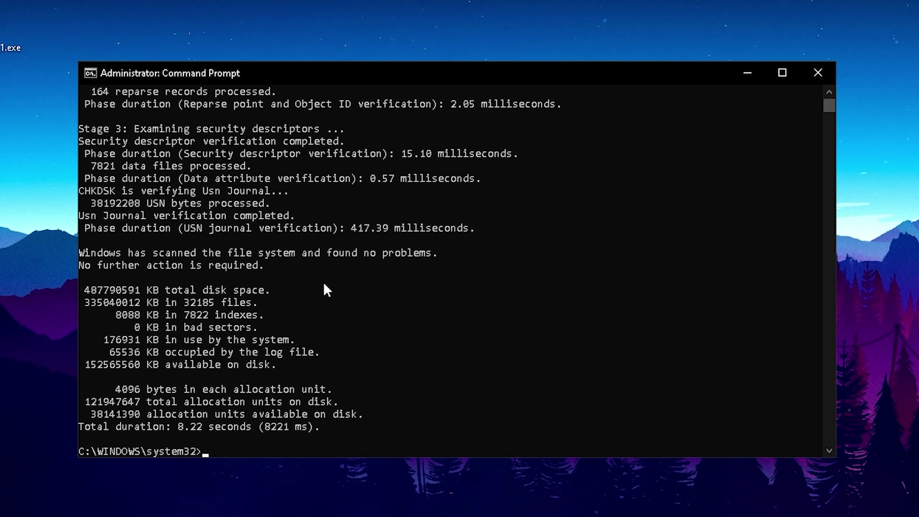
scroll(343, 305, "up", 4)
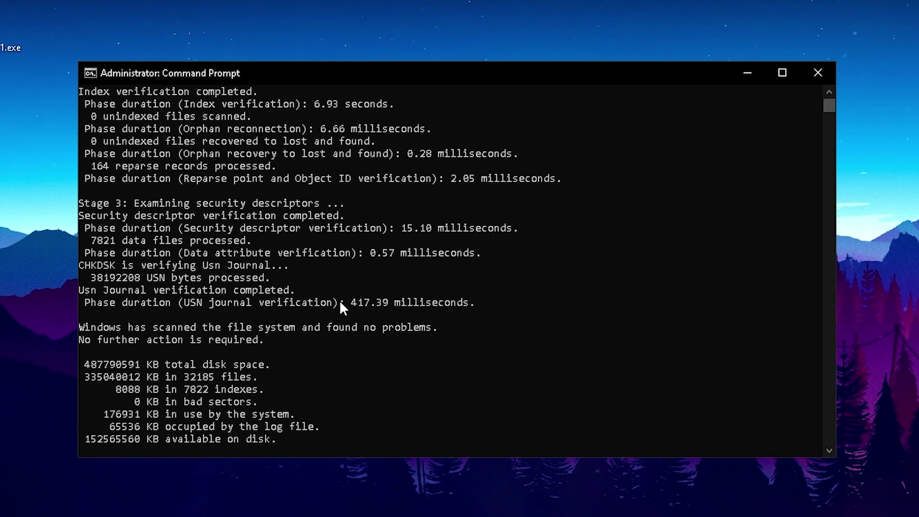
scroll(342, 292, "up", 2)
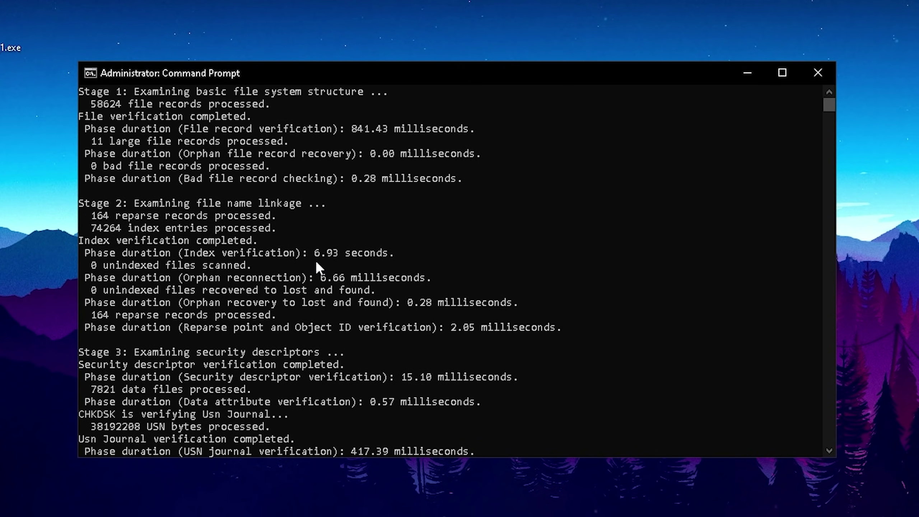
scroll(305, 396, "down", 5)
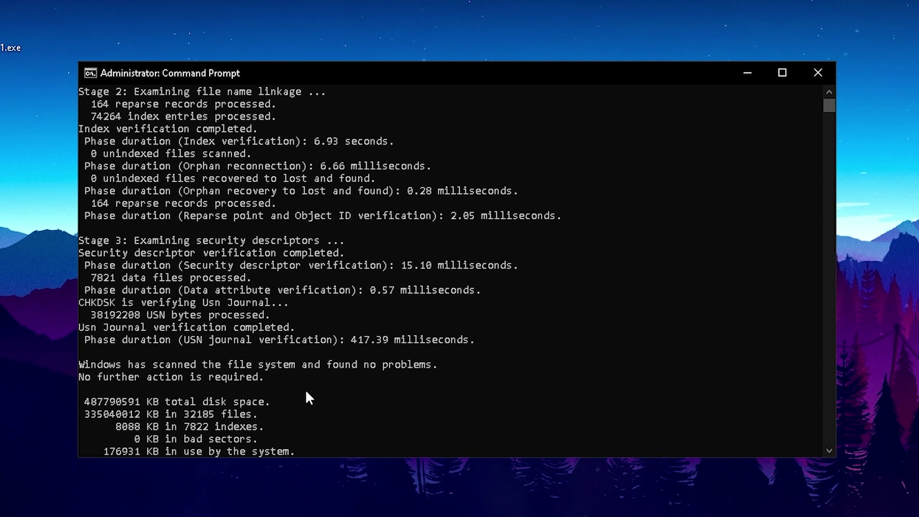